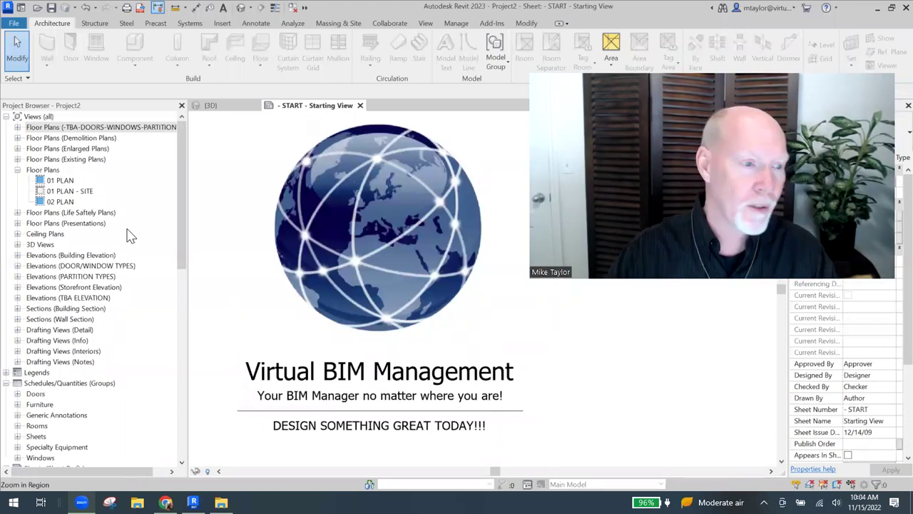
Open the 3D view, view the house from several sides, and check the main roof's slope in its properties.
left_click(209, 106)
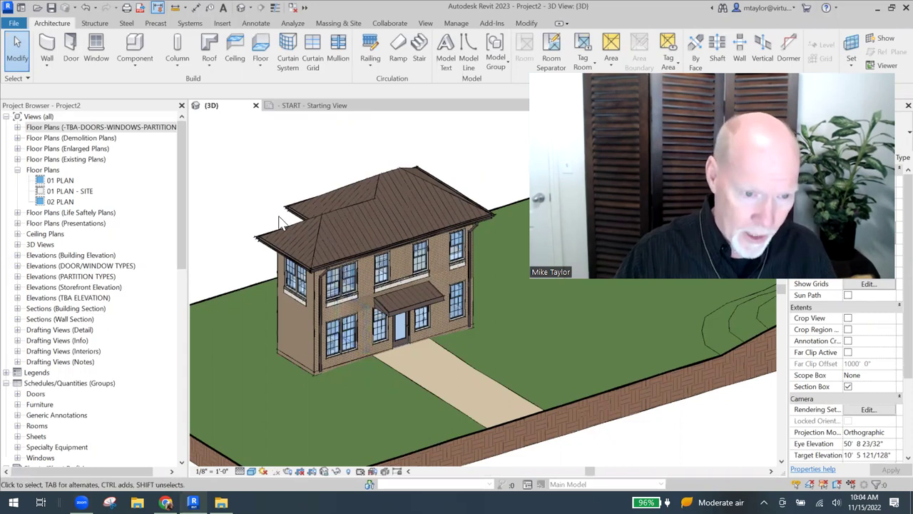
middle_click_drag(286, 221, 380, 162, "shift")
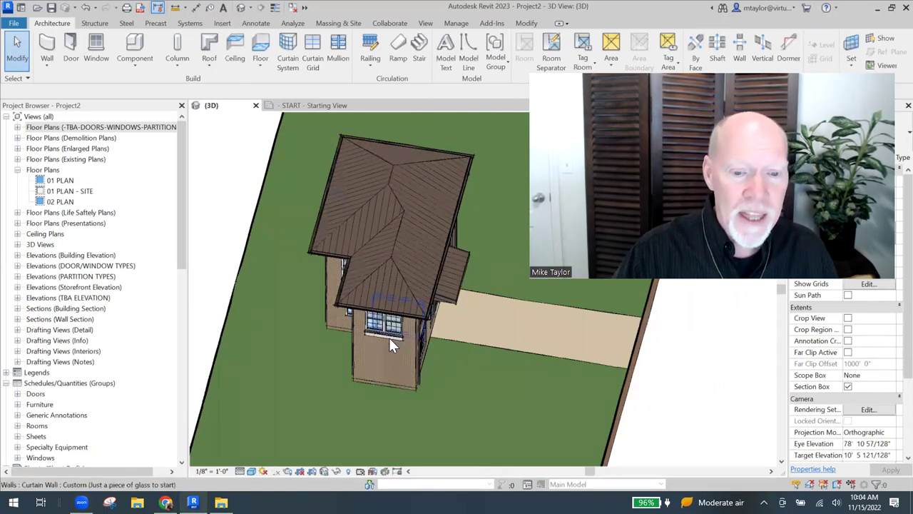
middle_click_drag(389, 338, 383, 239, "shift")
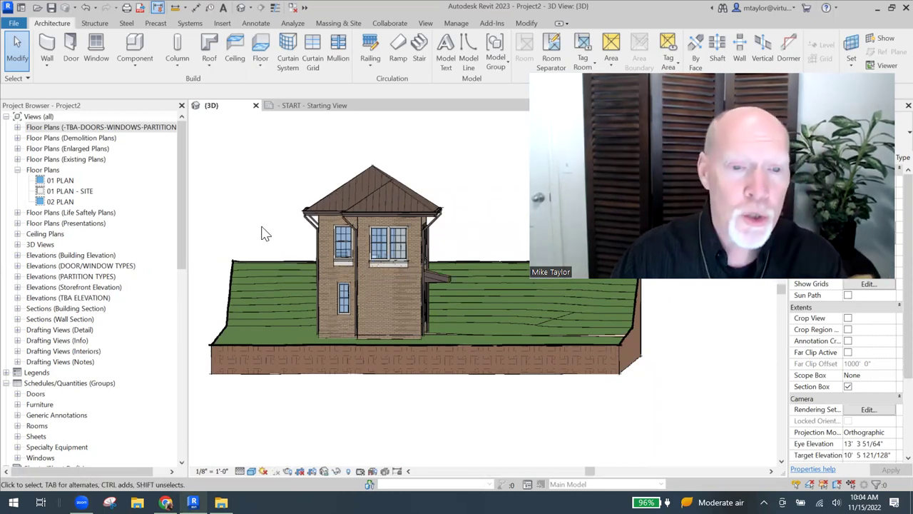
middle_click_drag(318, 243, 360, 285, "shift")
scroll(356, 299, "up", 4)
middle_click_drag(356, 321, 366, 189, "shift")
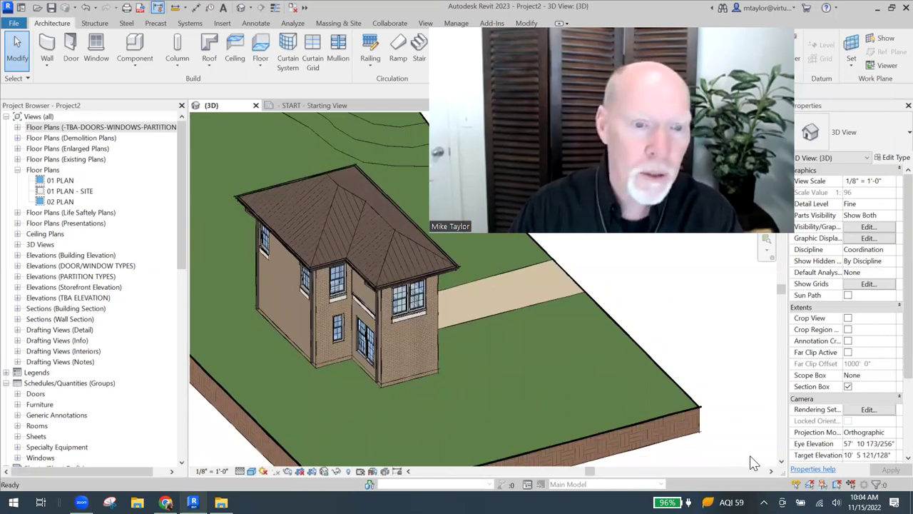
left_click(375, 216)
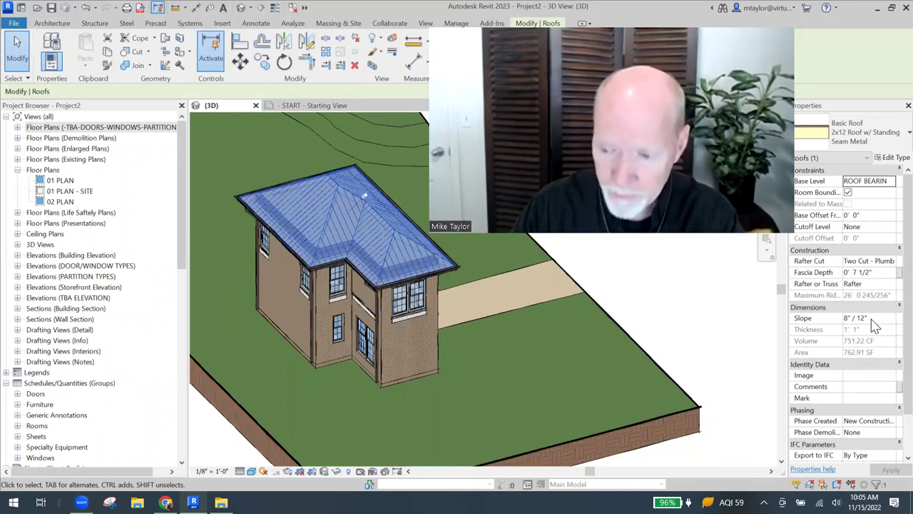
key("Escape")
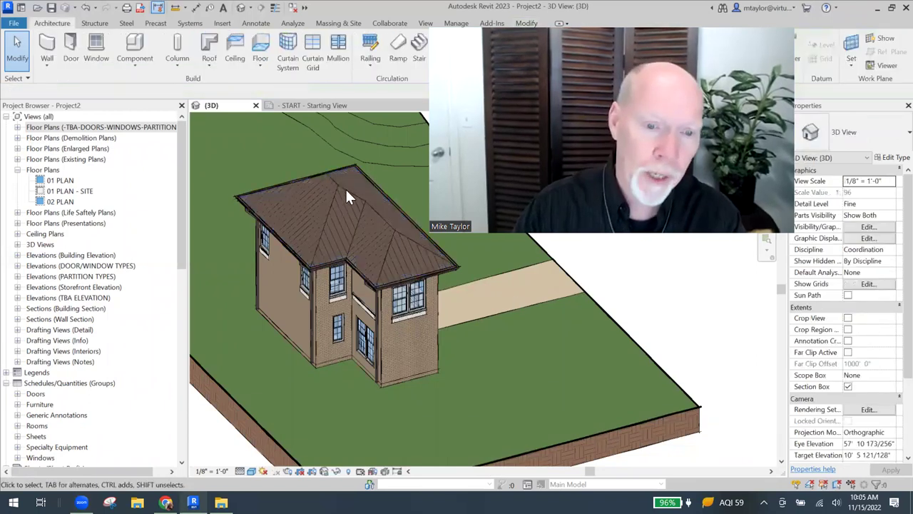
Place Spot Slope annotations on four faces of the main roof in the 3D view.
scroll(349, 210, "up", 2)
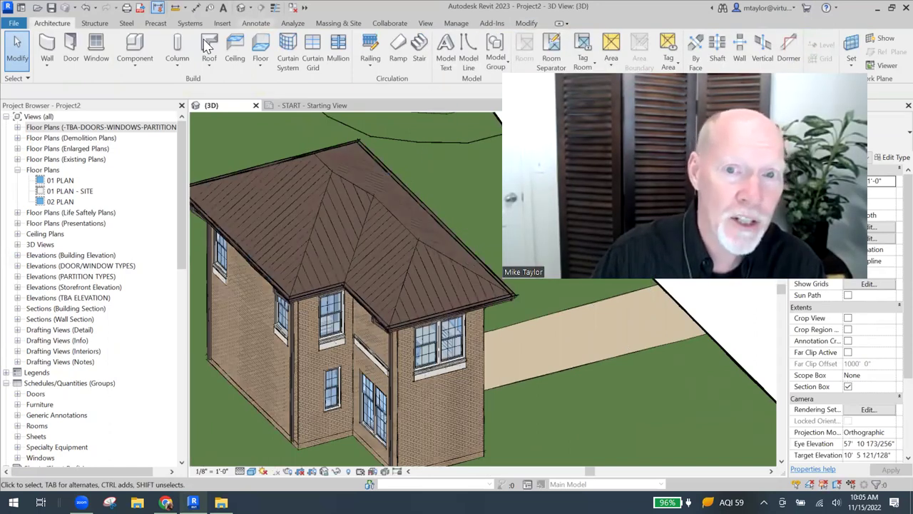
scroll(207, 44, "down", 6)
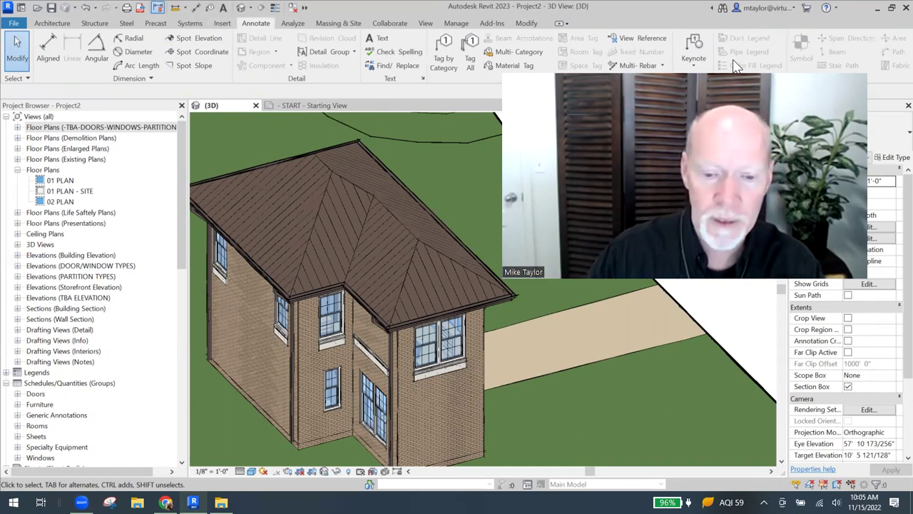
left_click(204, 66)
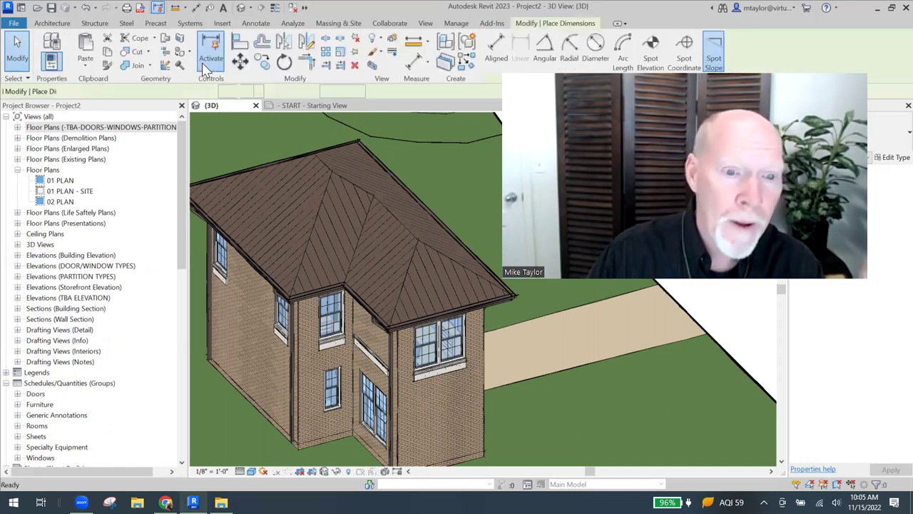
left_click(293, 184)
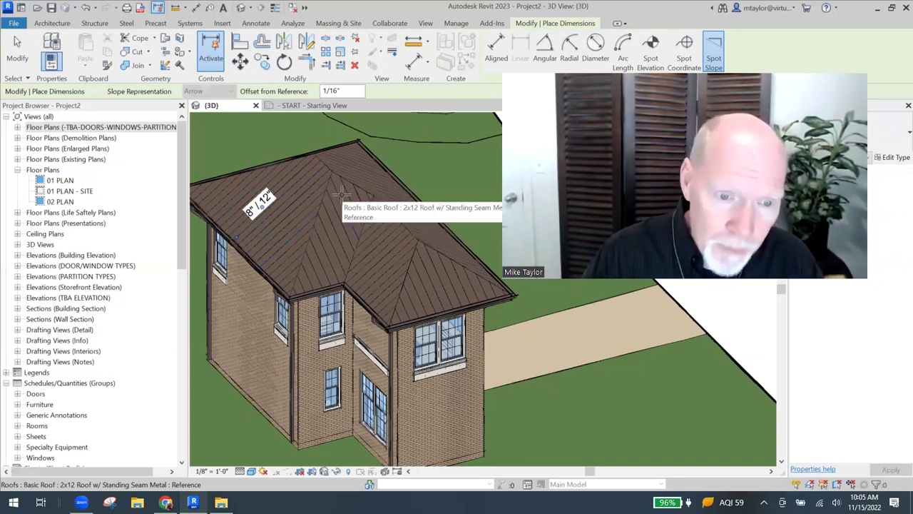
left_click(360, 225)
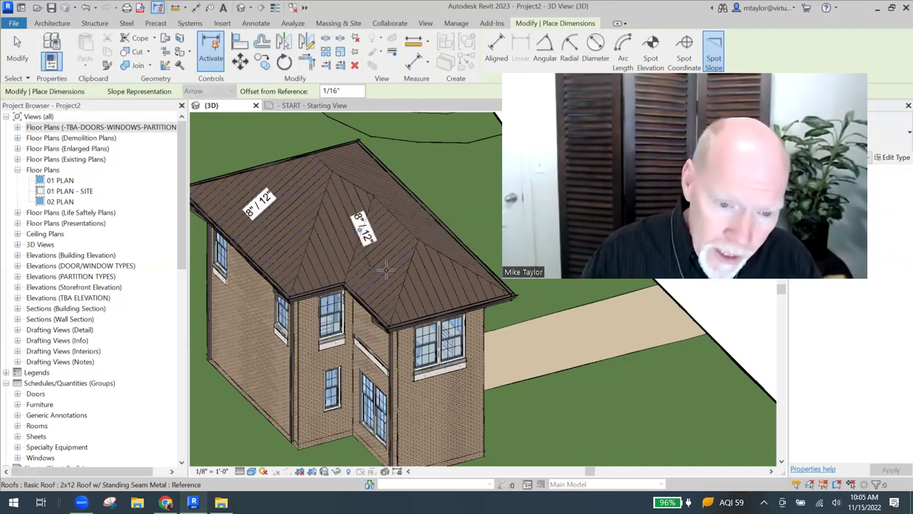
left_click(351, 289)
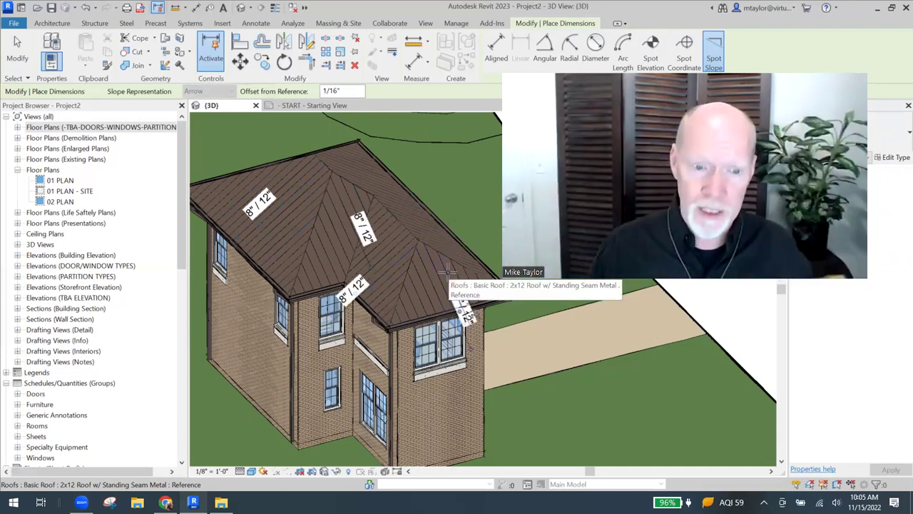
left_click(448, 271)
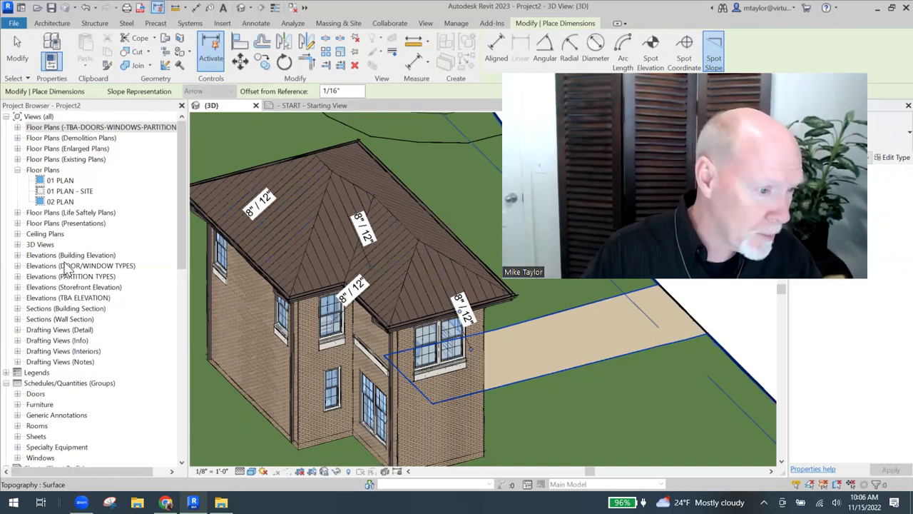
Open the BLDG ELEV - WEST building elevation at the roof.
left_click(17, 255)
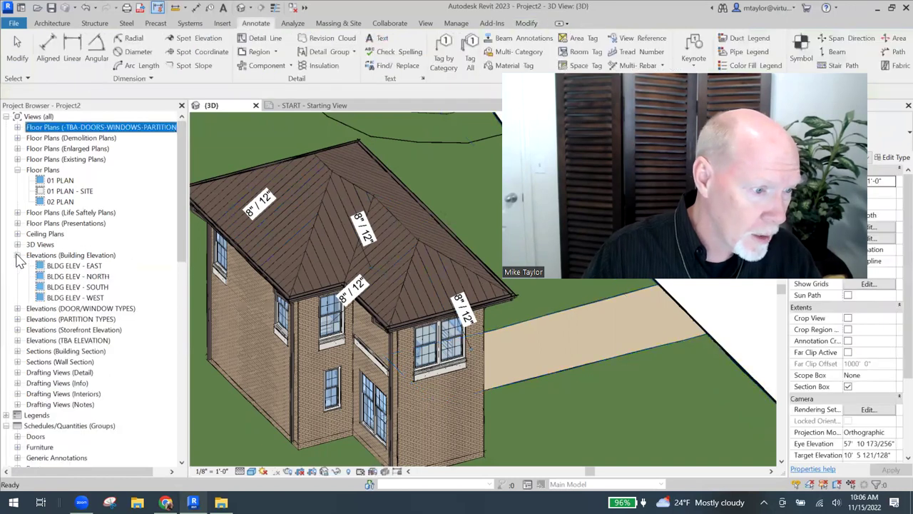
double_click(90, 298)
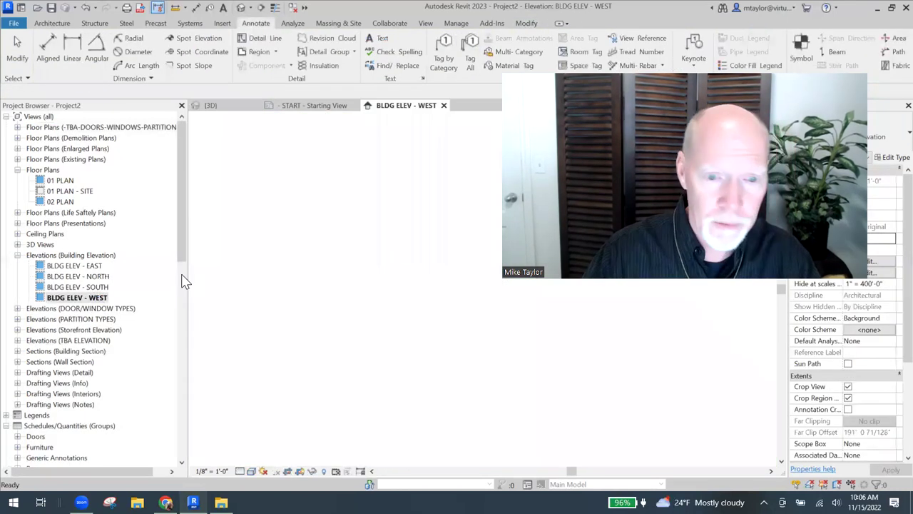
scroll(345, 264, "up", 3)
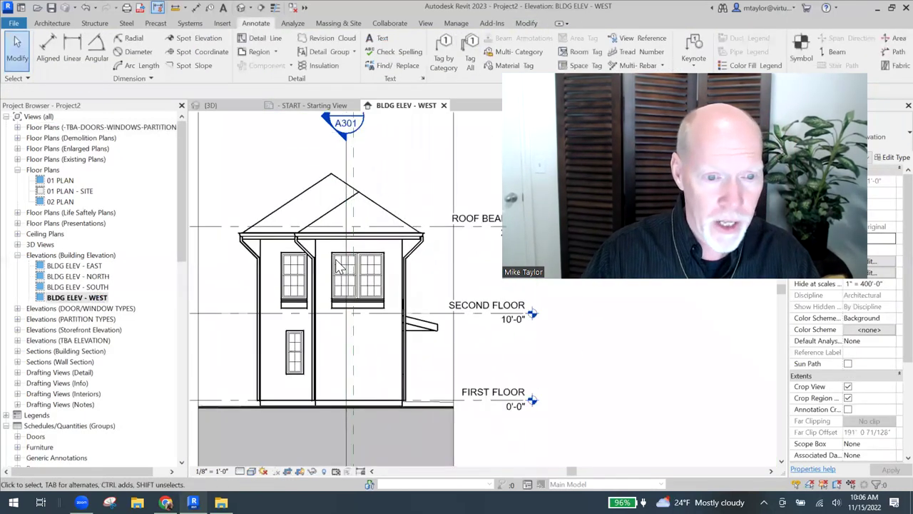
scroll(345, 263, "up", 3)
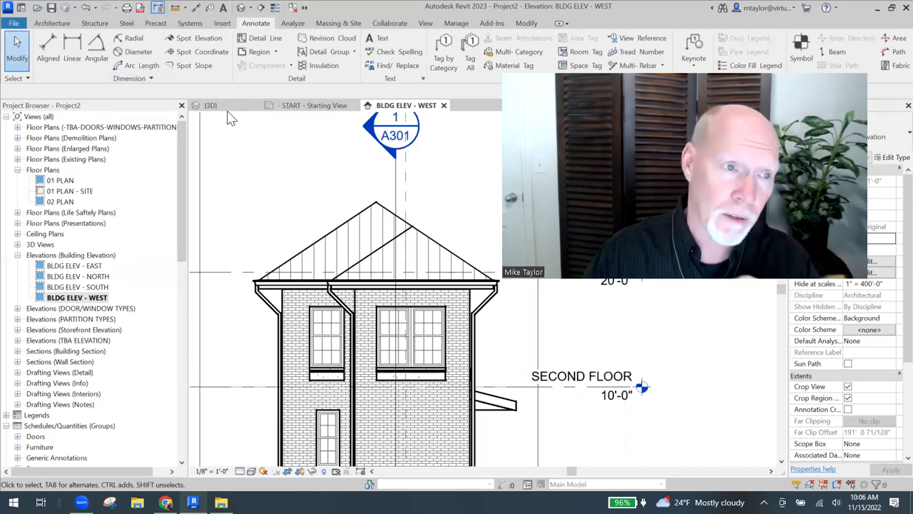
Place Spot Slope annotations on both outer roof edges and the inner diagonal roof edge in the west elevation.
left_click(201, 71)
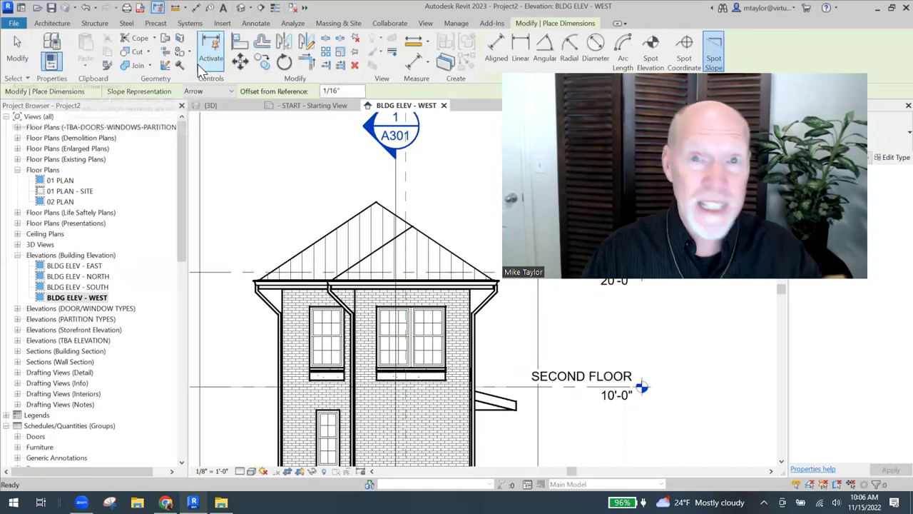
left_click(346, 199)
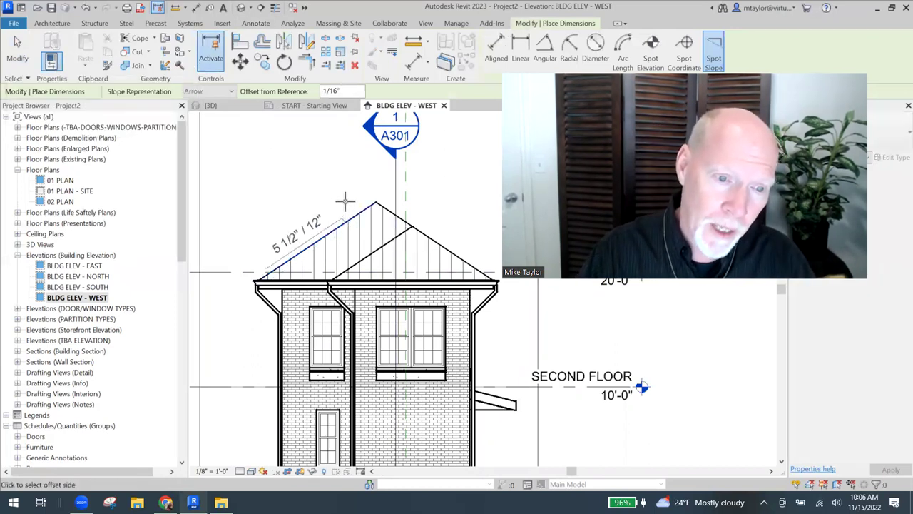
left_click(345, 201)
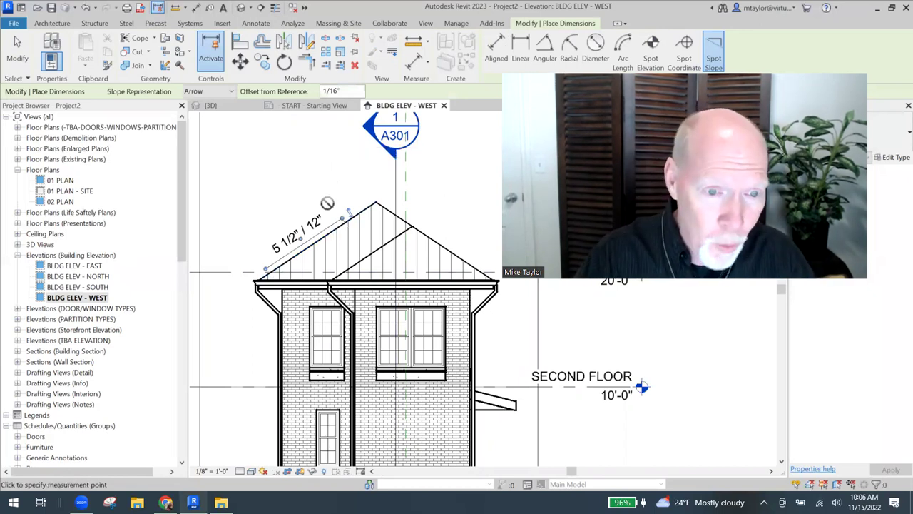
scroll(328, 205, "up", 1)
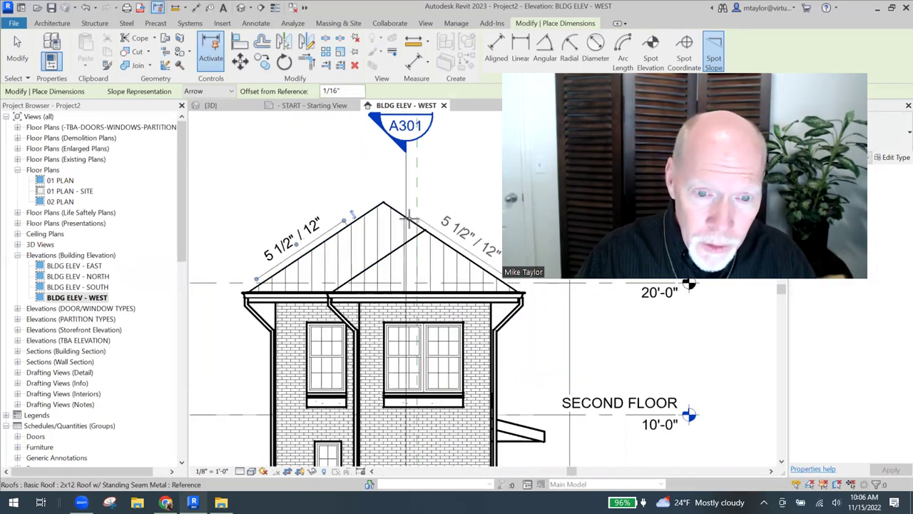
left_click(425, 228)
left_click(469, 178)
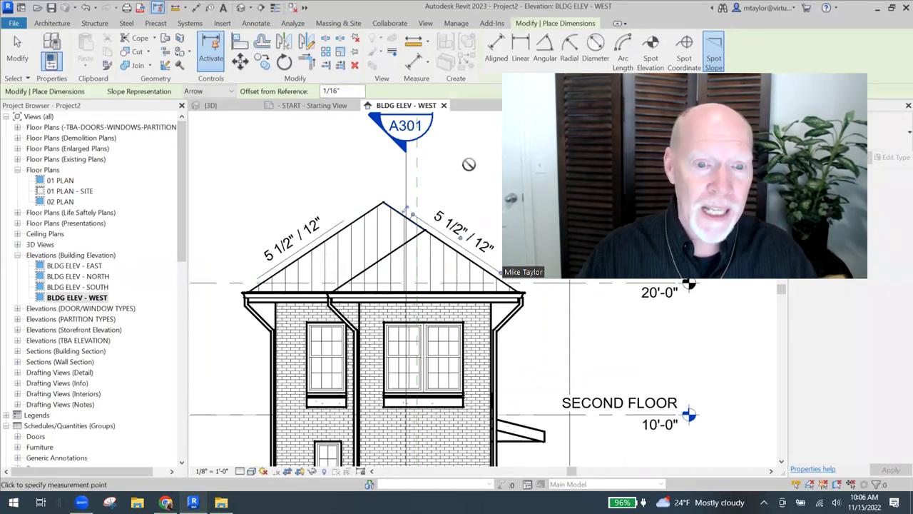
middle_click_drag(468, 171, 421, 129)
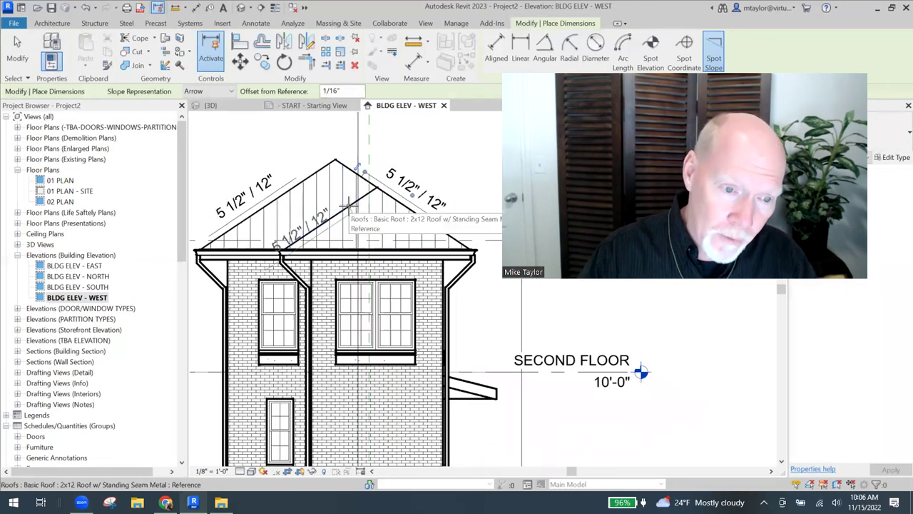
left_click(349, 206)
left_click(339, 136)
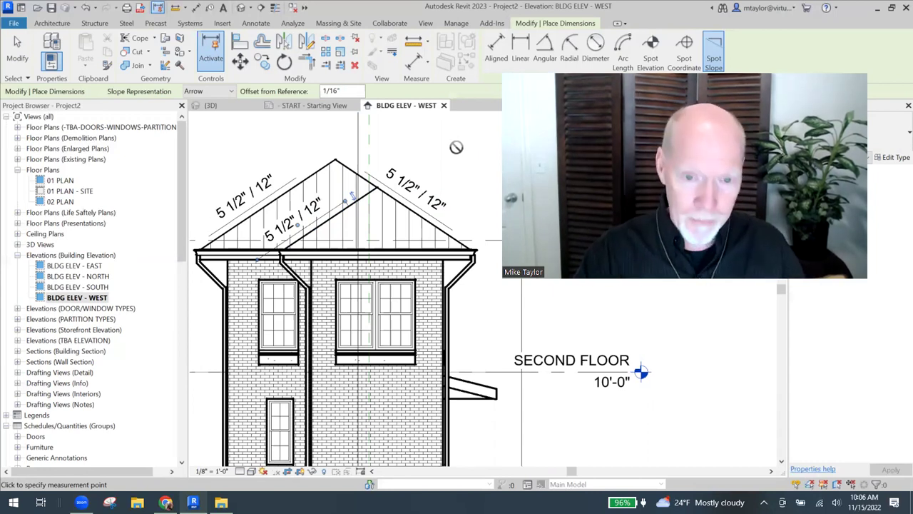
key("Escape")
key("Escape")
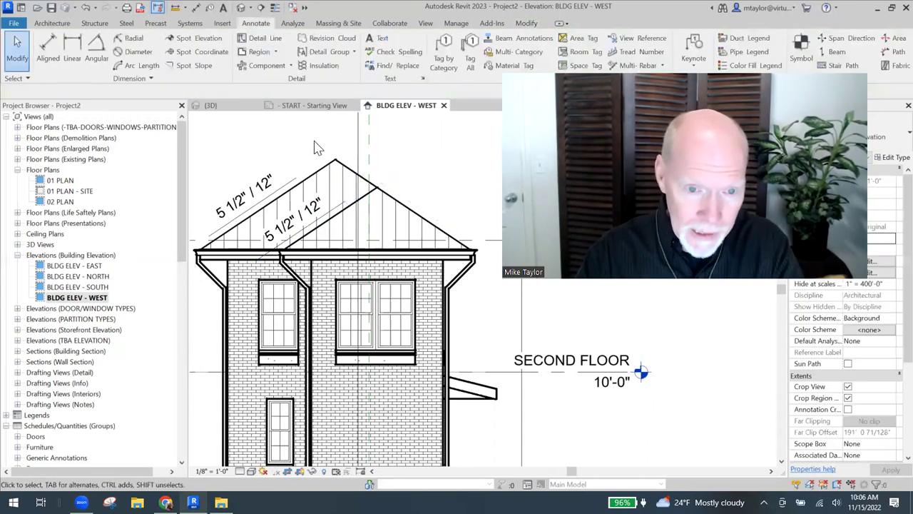
Delete the spot slope annotations from the roof in the west elevation.
left_click(244, 194)
key("Delete")
left_click(291, 225)
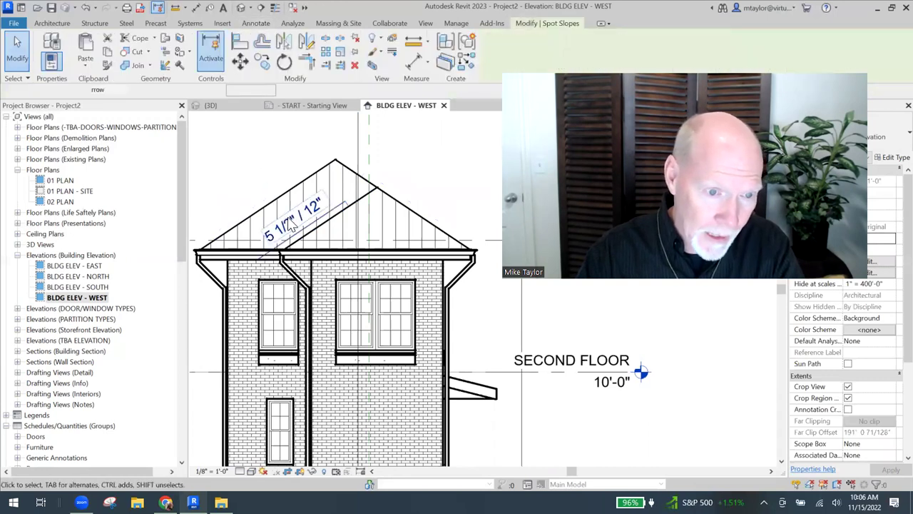
key("Delete")
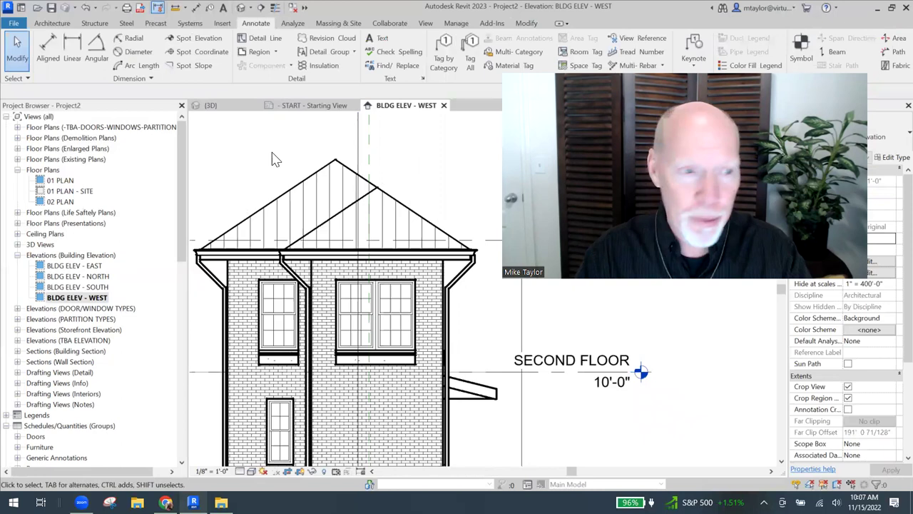
Return to the 3D view and delete the four spot slope annotations from the roof faces.
left_click(227, 106)
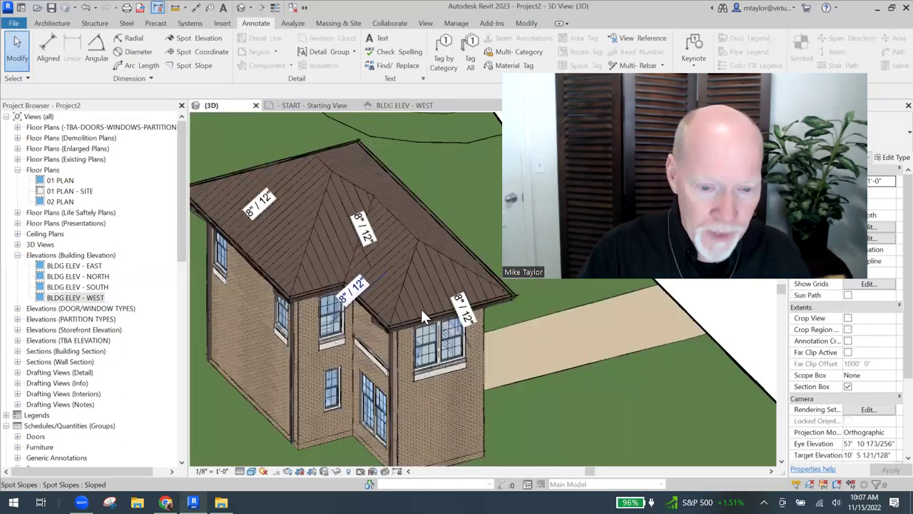
scroll(445, 350, "down", 4)
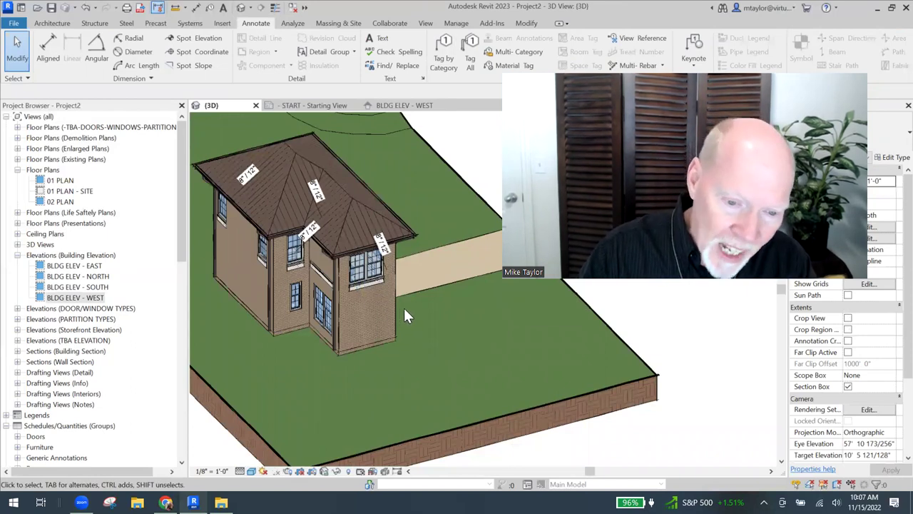
left_click(383, 246)
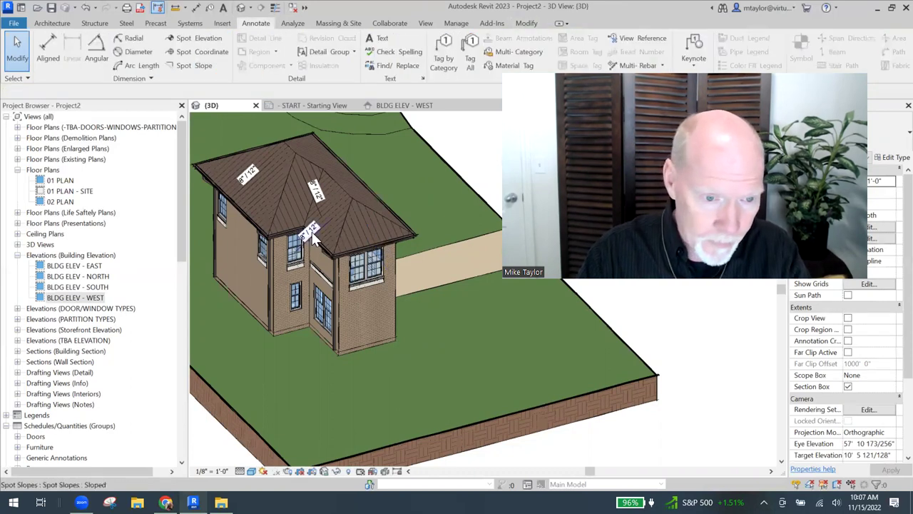
key("Delete")
left_click(314, 189)
key("Delete")
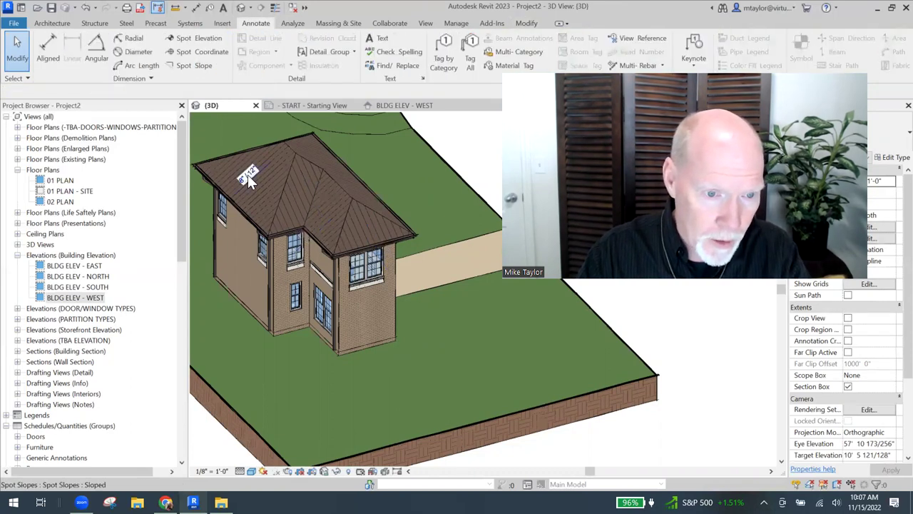
left_click(246, 174)
key("Delete")
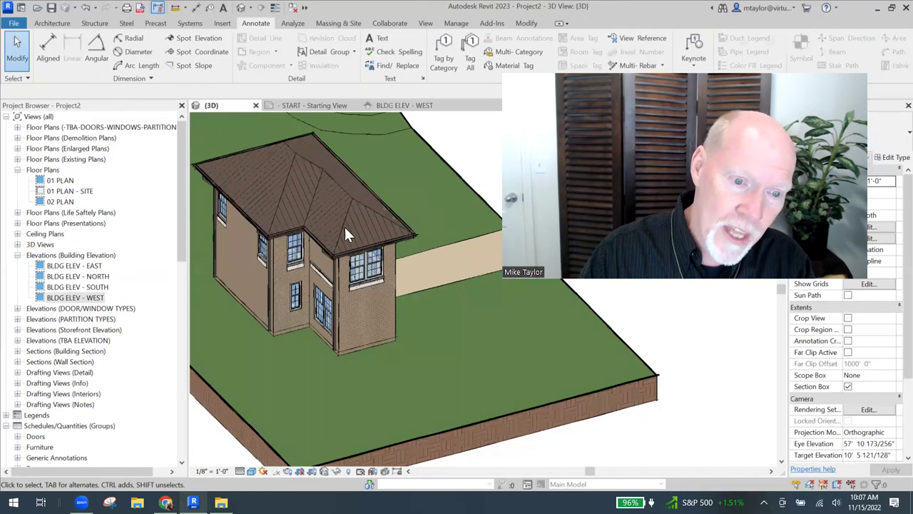
Examine the roof faces up close in the 3D view, and compare them with the BLDG ELEV - WEST elevation.
scroll(341, 231, "up", 3)
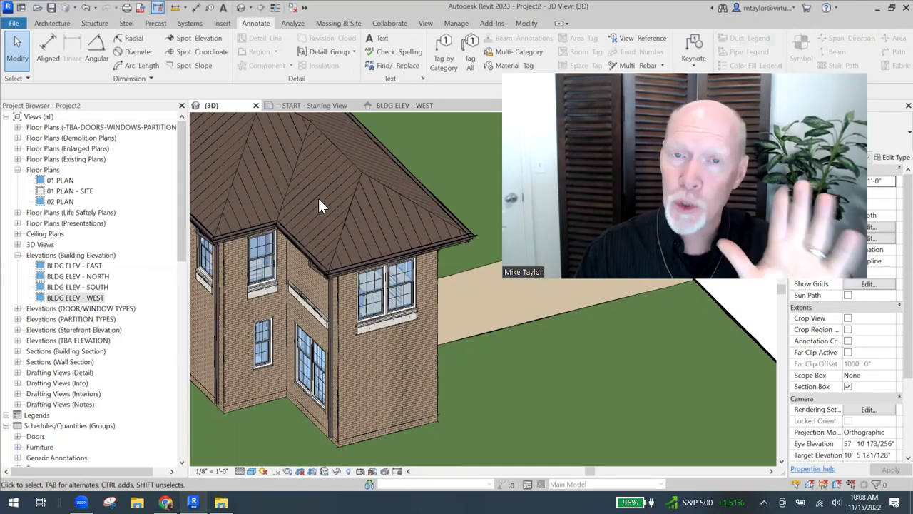
middle_click_drag(318, 198, 347, 225, "shift")
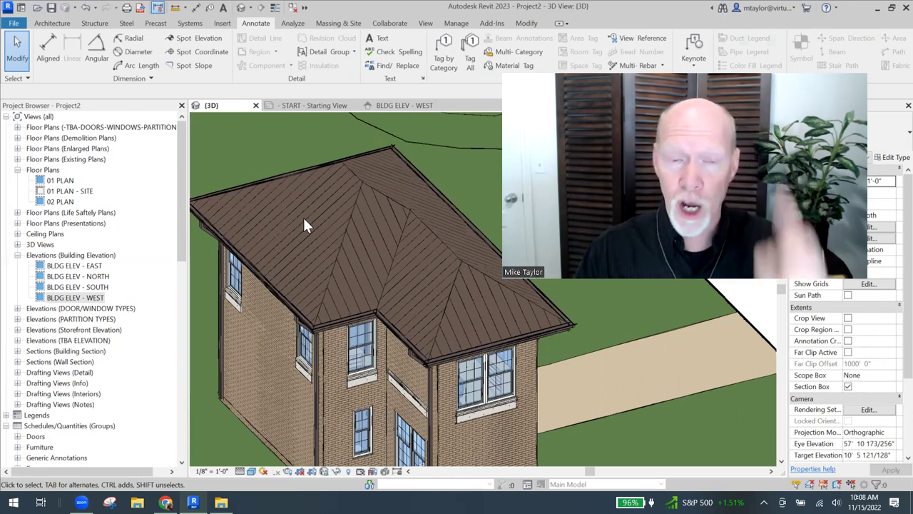
left_click(404, 105)
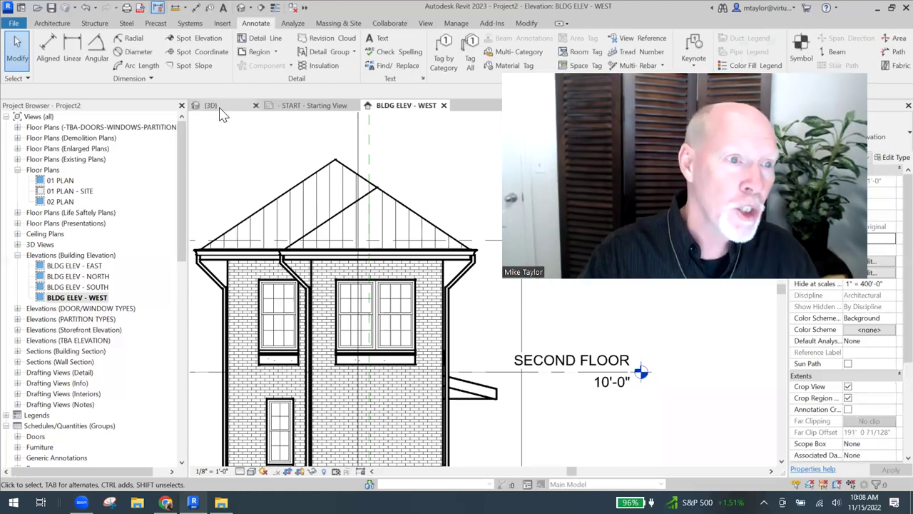
Place a Spot Slope annotation above the left sloping roof edge in the west elevation.
left_click(184, 65)
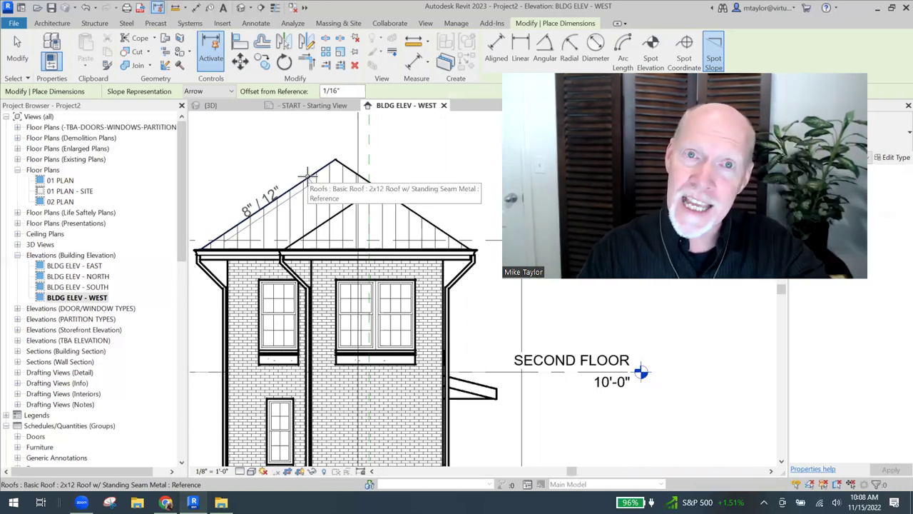
left_click(308, 174)
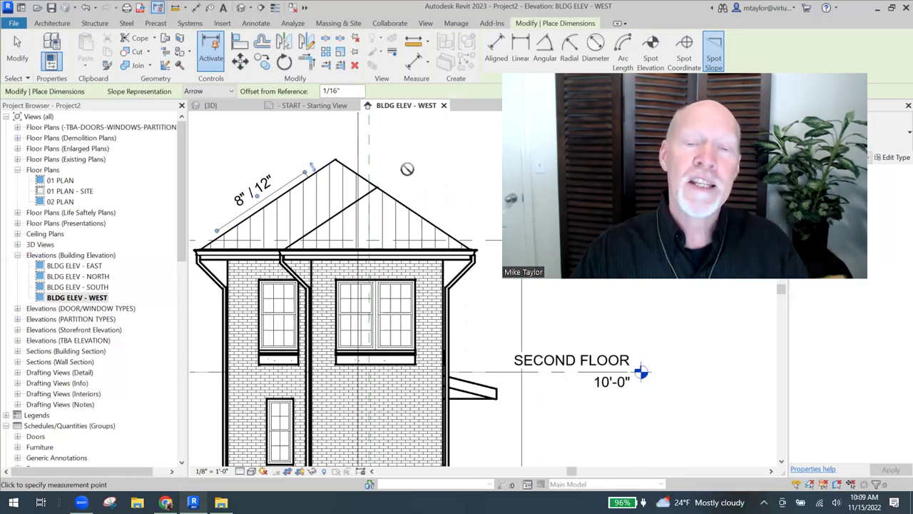
middle_click_drag(439, 162, 416, 207)
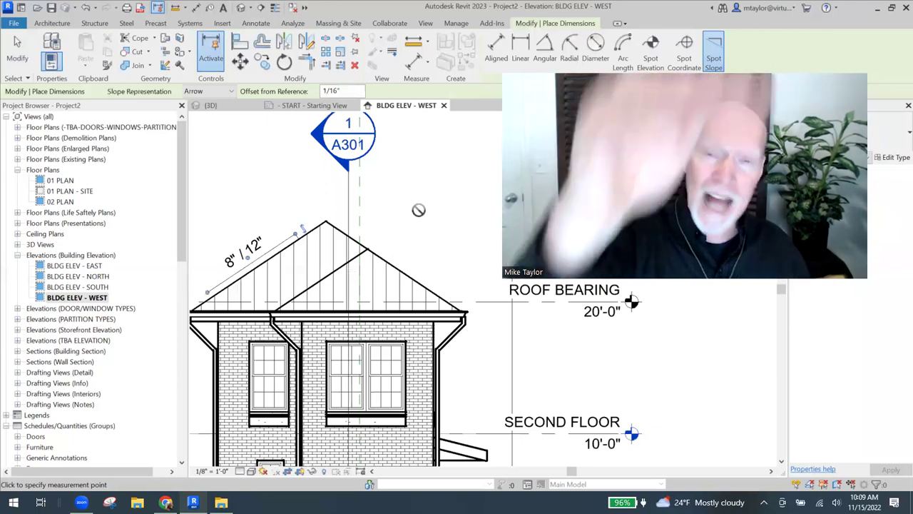
key("Escape")
key("Escape")
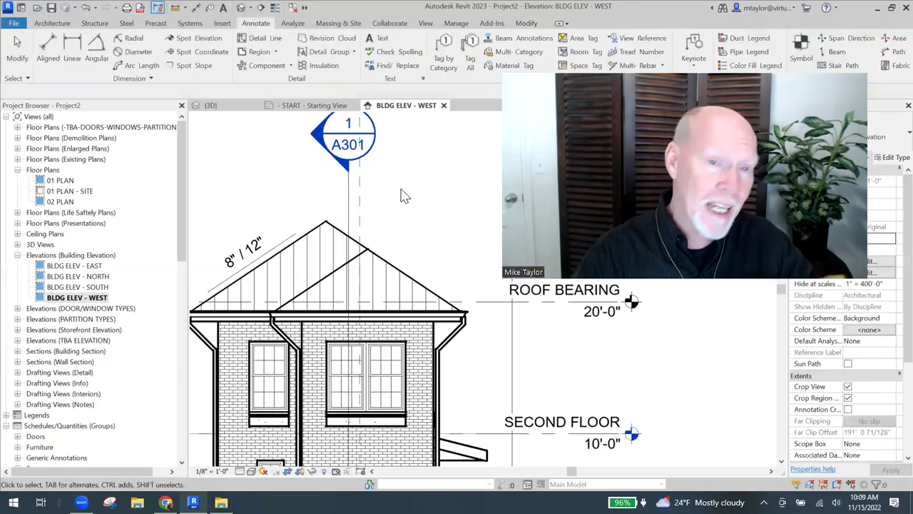
Draw a detail line about 6' long along the left roof slope using the 8 - Egress Path Solid line style.
key("d")
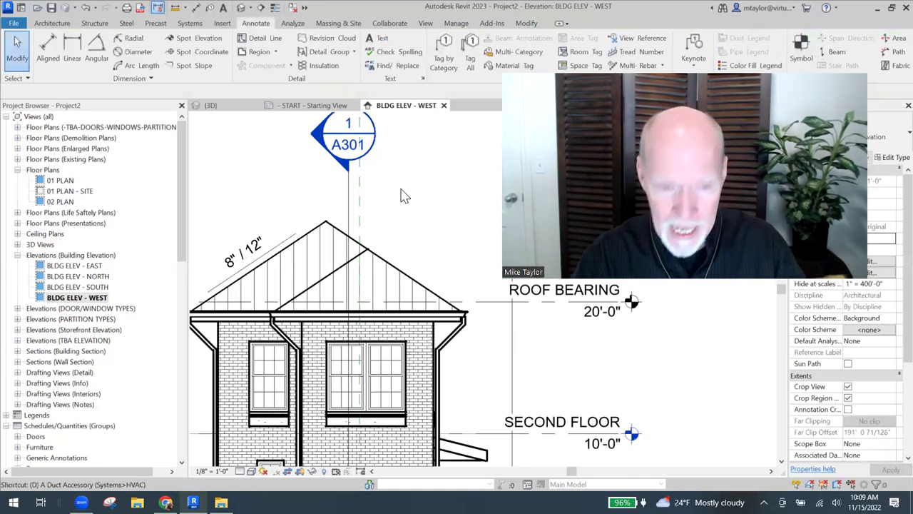
key("l")
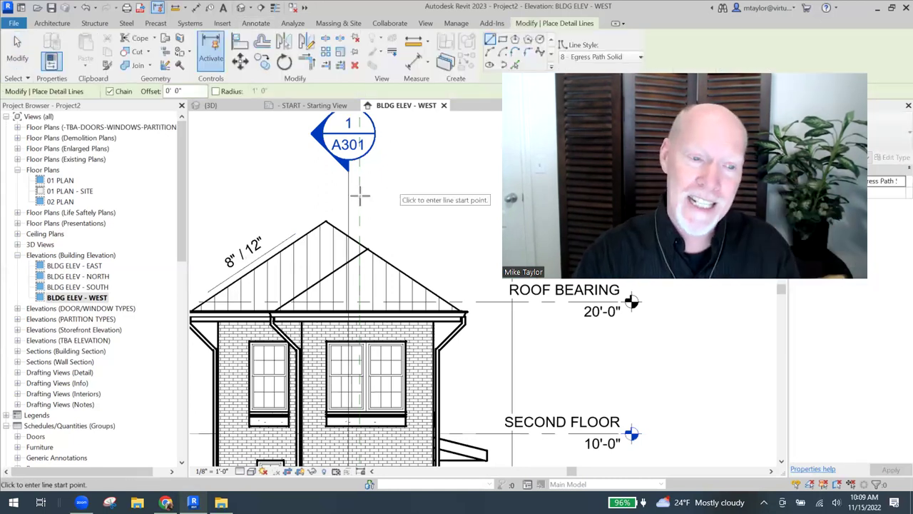
left_click(360, 194)
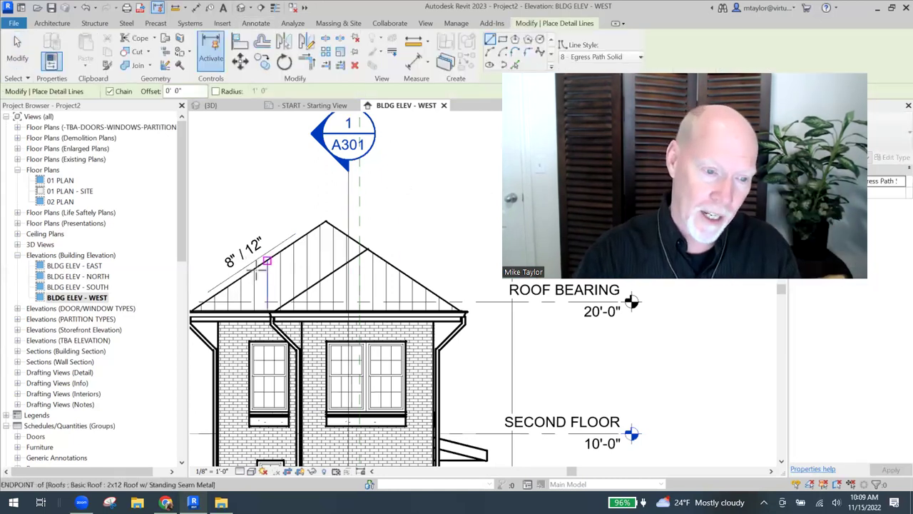
left_click(307, 234)
key("Escape")
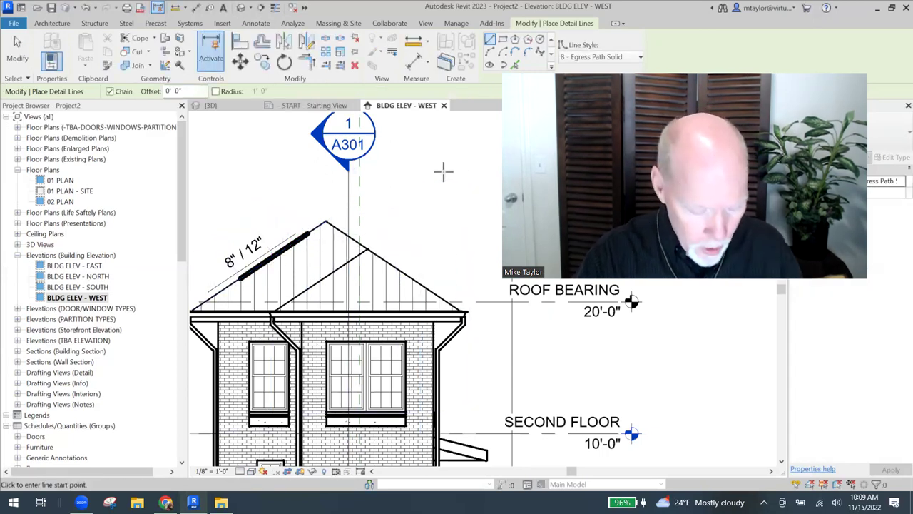
key("Escape")
Extend the upper end of the detail line past the roof peak along the same slope, to about 14'-0" long.
left_click(311, 245)
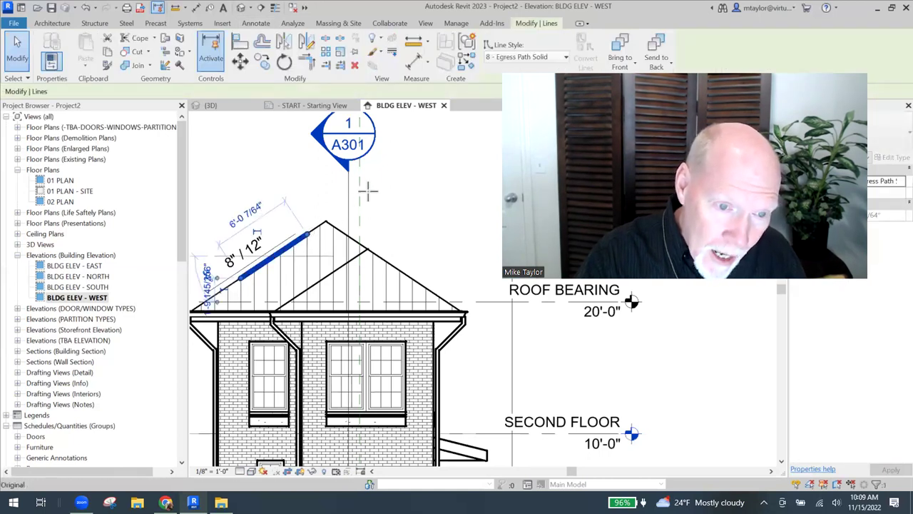
left_click_drag(385, 181, 394, 176)
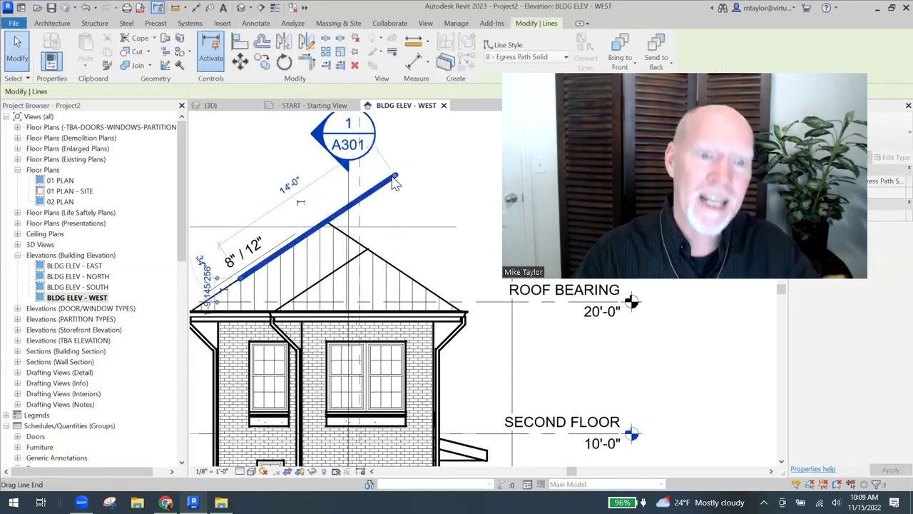
key("Escape")
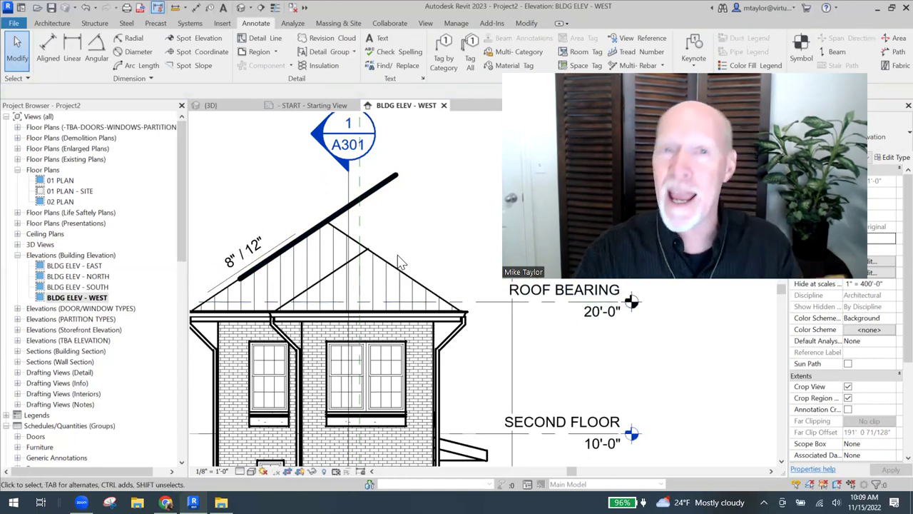
Place a Spot Slope annotation on the upper part of the thick detail line, offset above it.
left_click(195, 70)
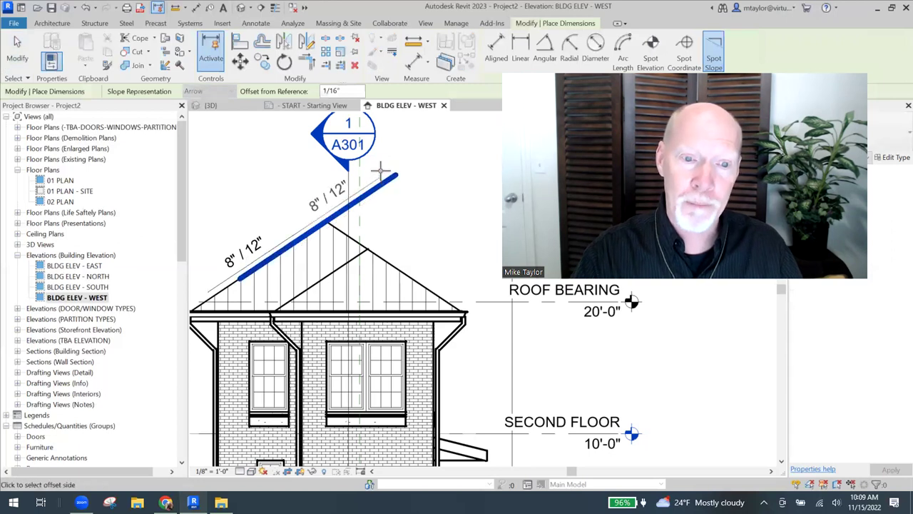
left_click(380, 170)
left_click(436, 175)
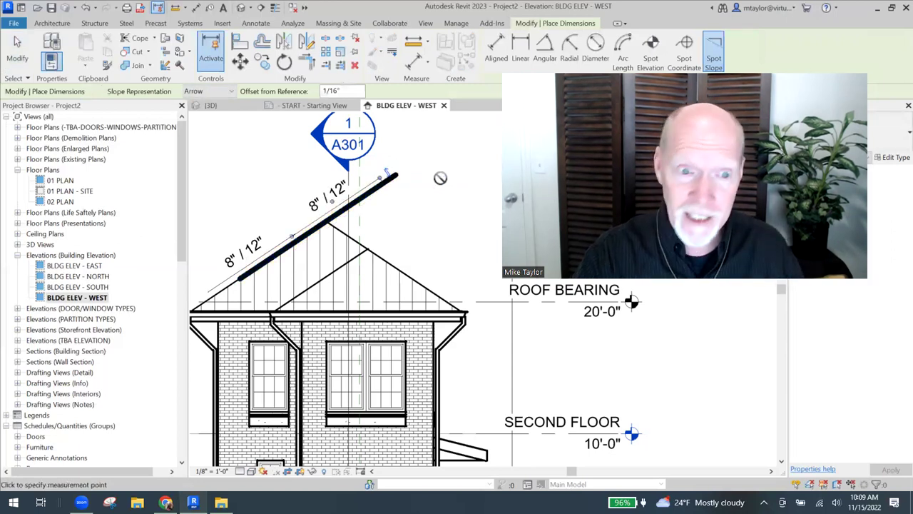
key("Escape")
key("Escape")
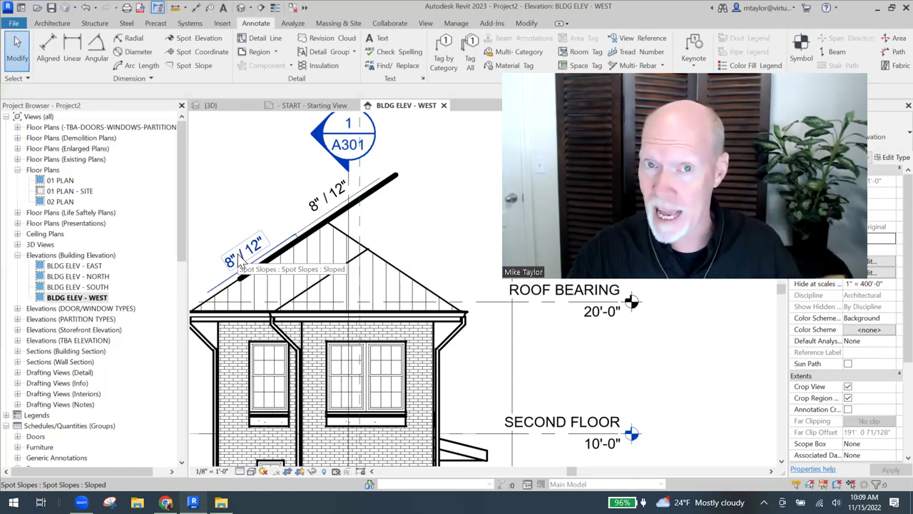
Delete the thick detail line together with its spot slope, keeping the annotation on the roof edge.
left_click(388, 185)
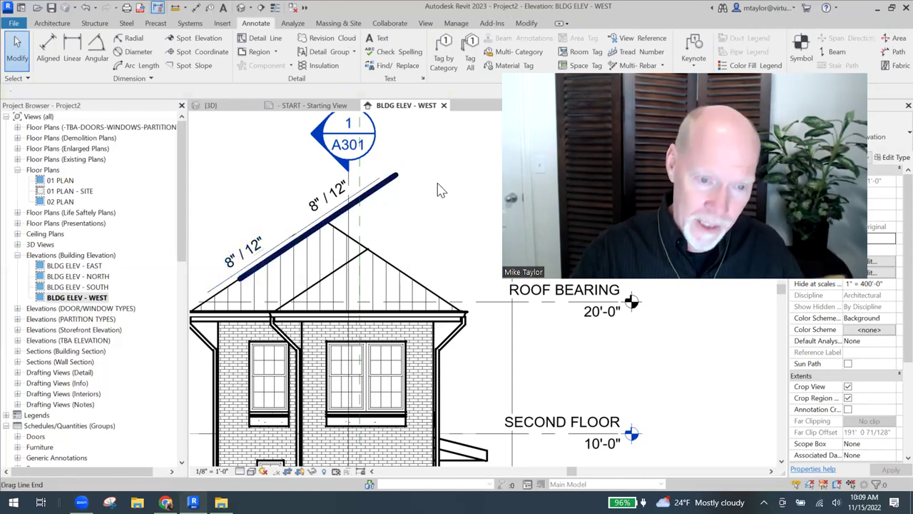
key("Delete")
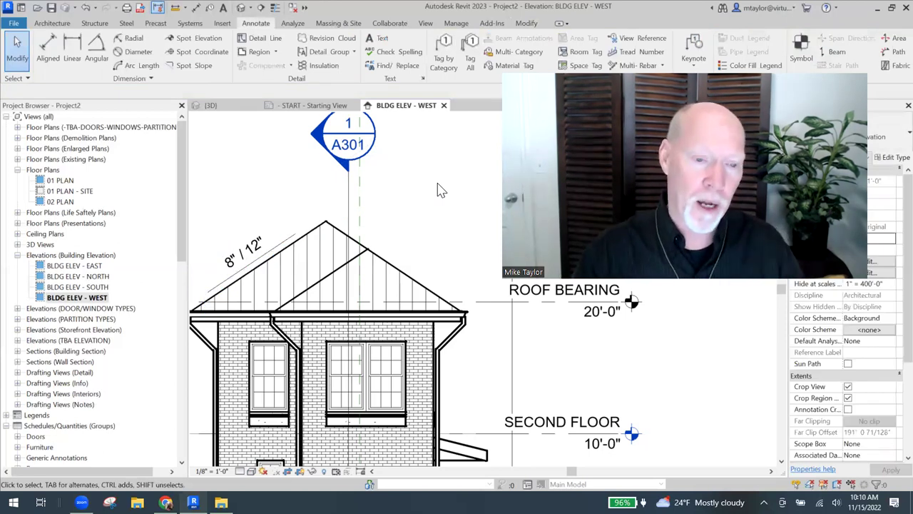
middle_click_drag(383, 212, 408, 196)
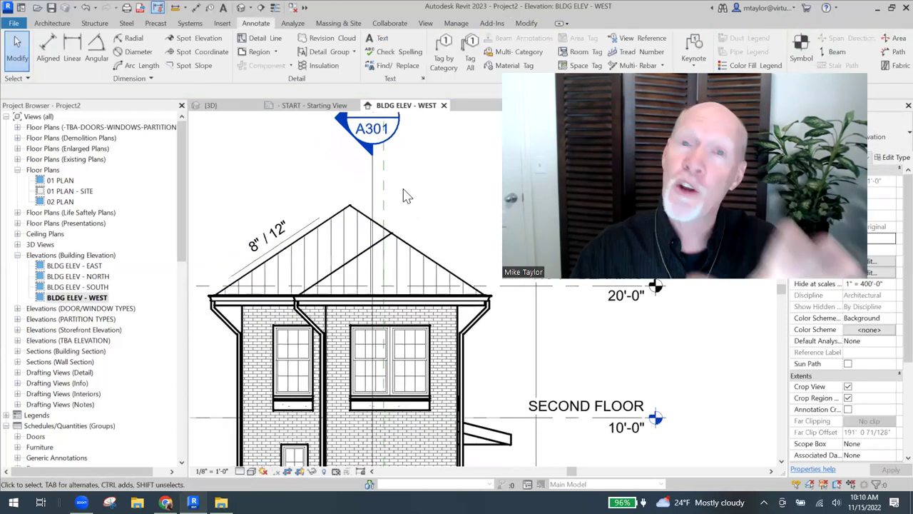